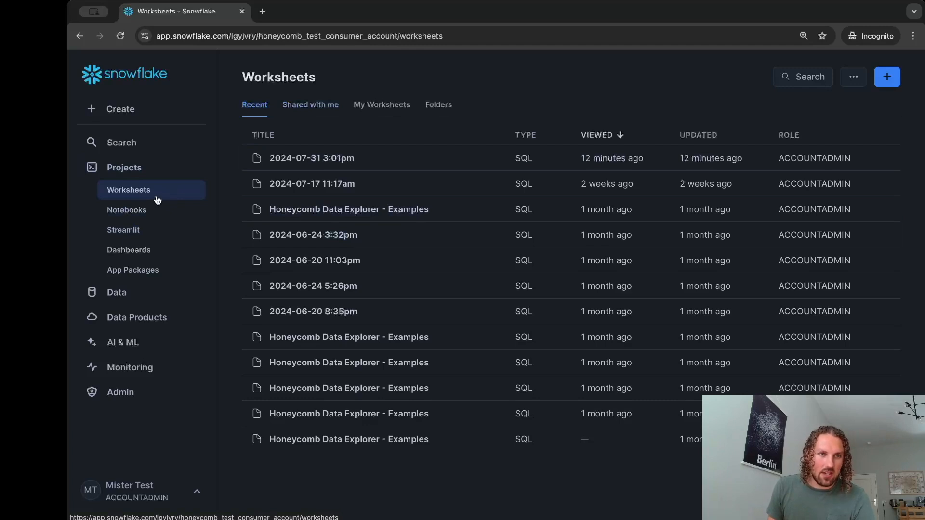
Open the Snowflake Marketplace and look up Honeycomb in the provider and data product search
{"action": "left_click", "coordinate": [135, 320]}
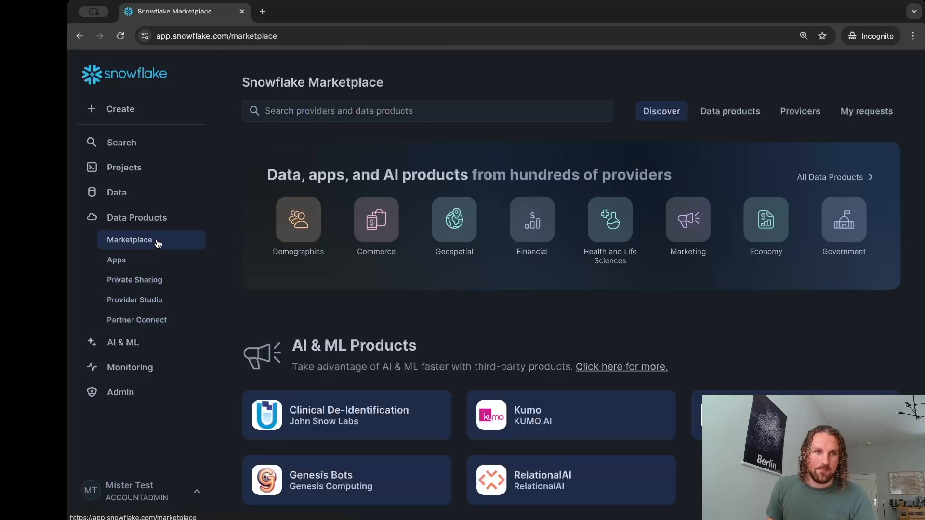
{"action": "left_click", "coordinate": [304, 111]}
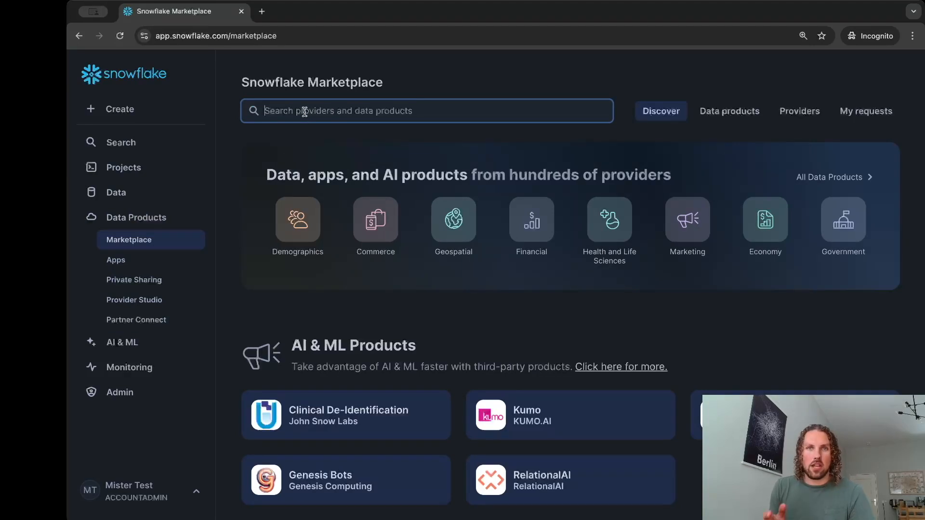
{"action": "type", "text": "Hone"}
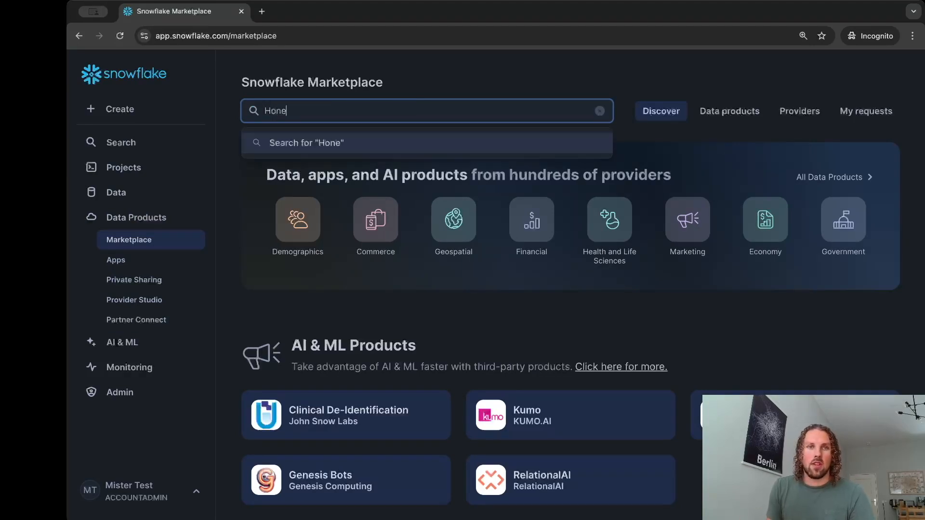
{"action": "type", "text": "ycomb"}
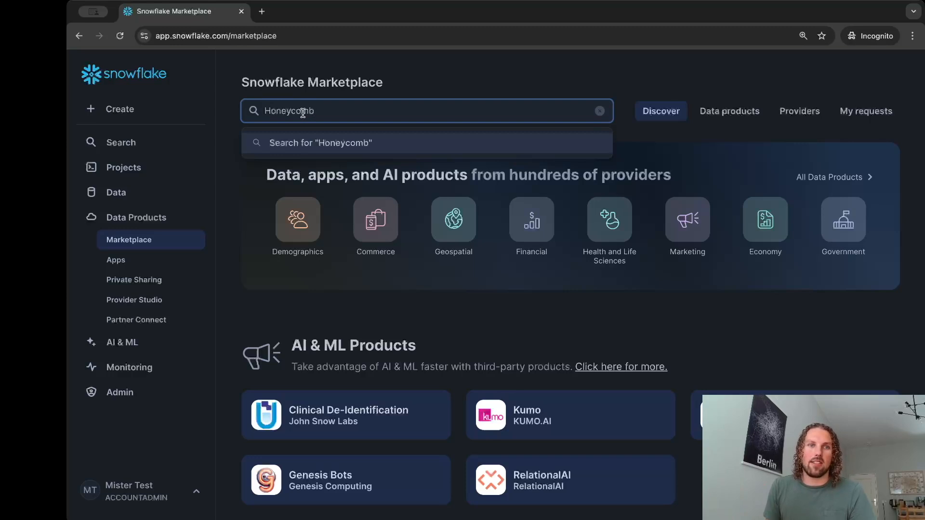
{"action": "key", "text": "ctrl+a"}
{"action": "key", "text": "BackSpace"}
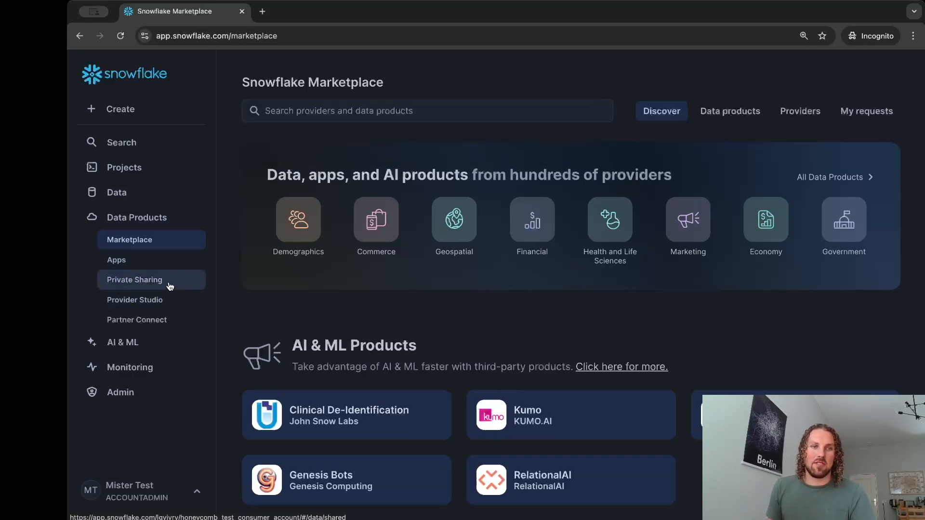
Start getting the shared Honeycomb Data Explorer app and choose DEFAULT_WAREHOUSE as the warehouse used for installation
{"action": "left_click", "coordinate": [117, 260]}
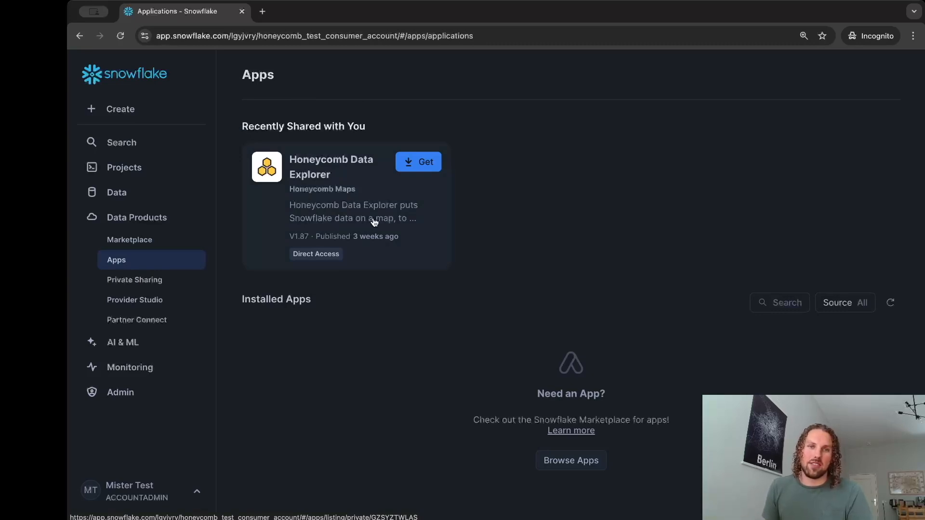
{"action": "left_click", "coordinate": [412, 163]}
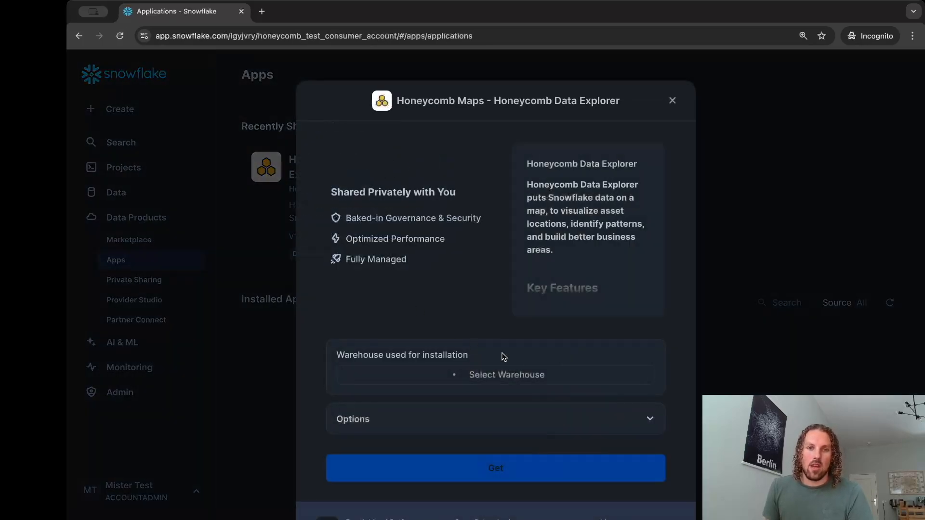
{"action": "scroll", "coordinate": [370, 273], "scroll_direction": "down", "scroll_amount": 2}
{"action": "scroll", "coordinate": [441, 330], "scroll_direction": "down", "scroll_amount": 1}
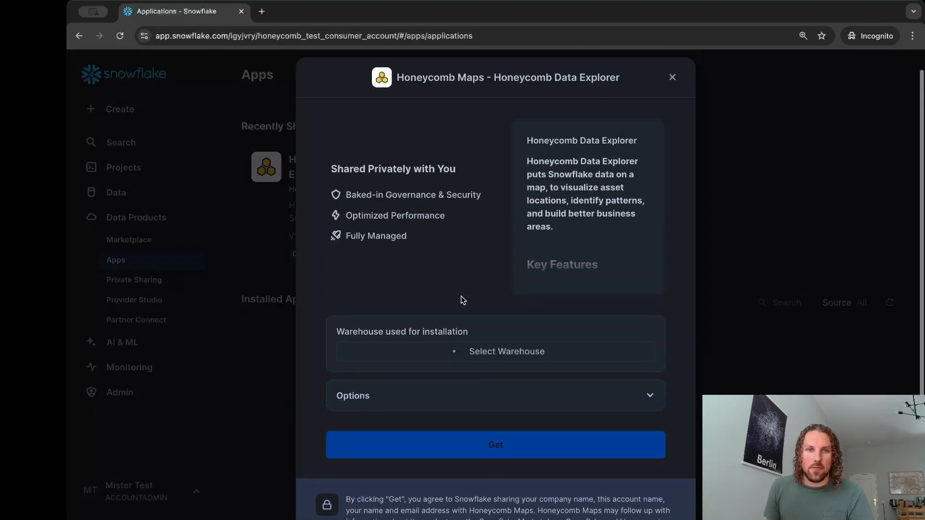
{"action": "scroll", "coordinate": [462, 296], "scroll_direction": "down", "scroll_amount": 3}
{"action": "left_click", "coordinate": [472, 278]}
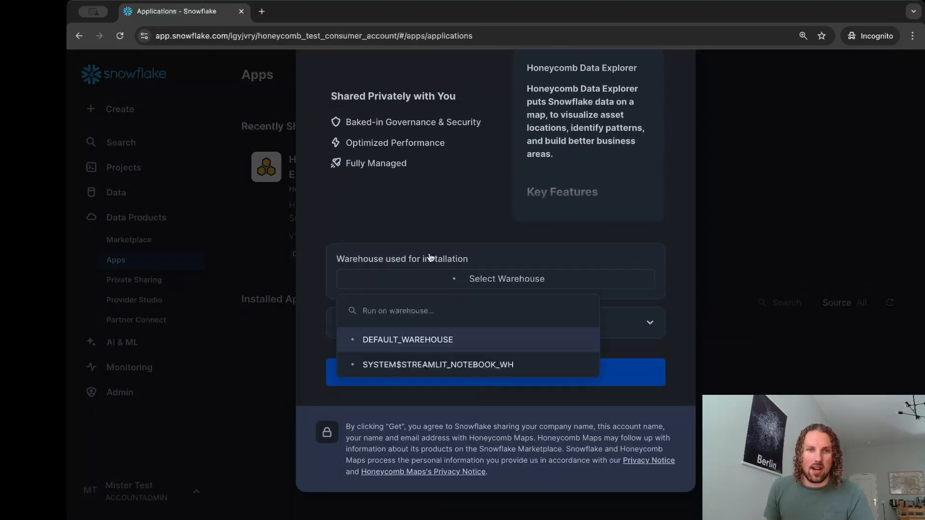
{"action": "left_click", "coordinate": [406, 344]}
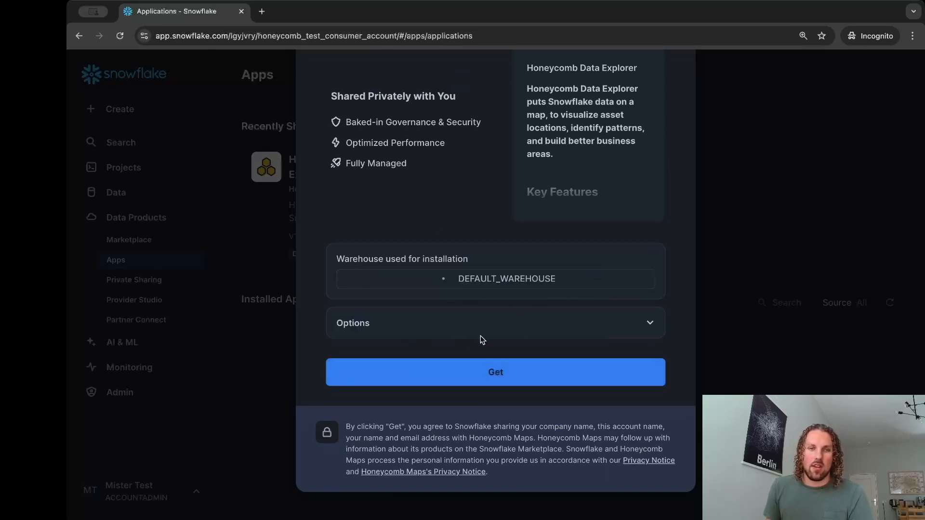
Check the application name in the installation options, install the app and refresh the installed apps list
{"action": "left_click", "coordinate": [602, 328]}
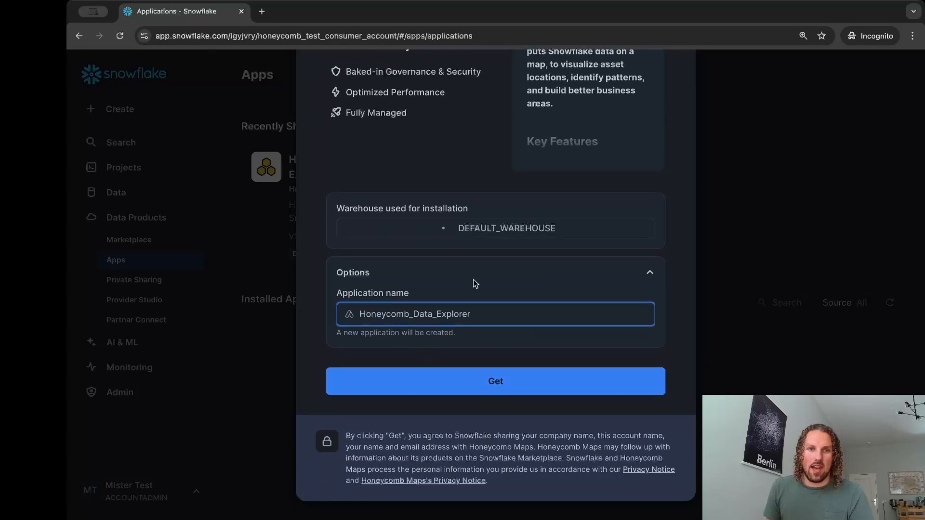
{"action": "left_click", "coordinate": [476, 277]}
{"action": "left_click", "coordinate": [473, 370]}
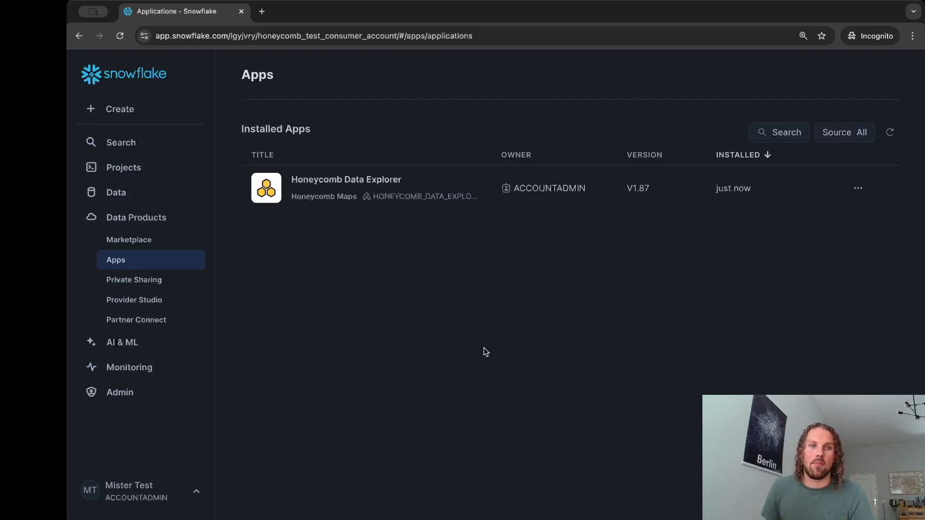
{"action": "left_click", "coordinate": [890, 133]}
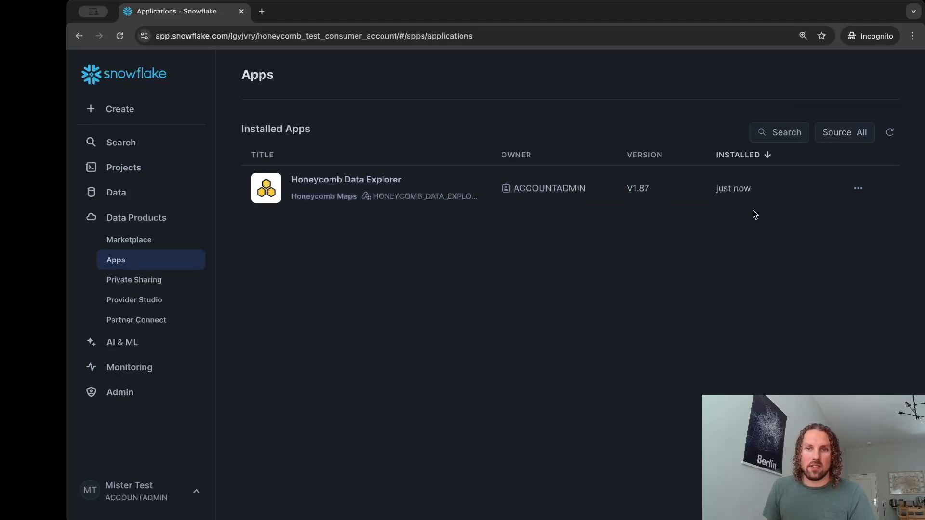
Open the installed Honeycomb Data Explorer, grant it the requested account privileges and activate it
{"action": "left_click", "coordinate": [782, 193]}
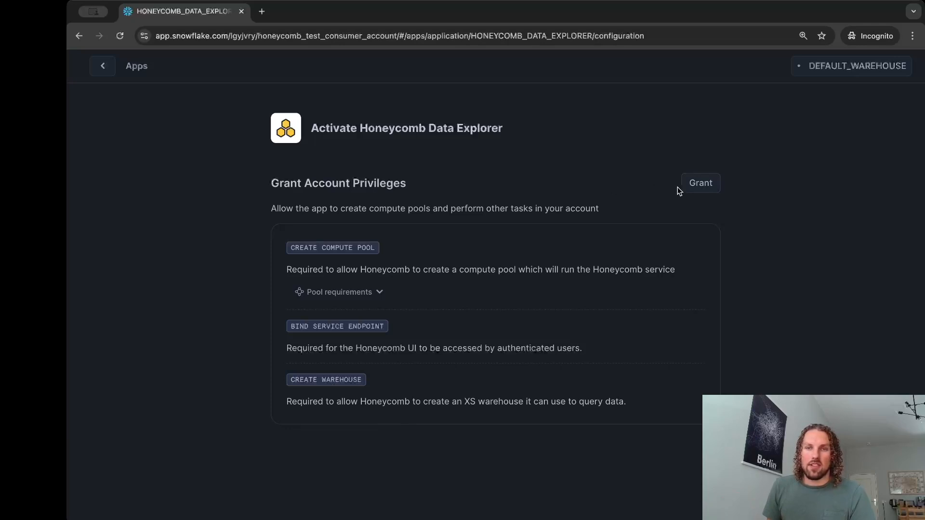
{"action": "left_click", "coordinate": [696, 190]}
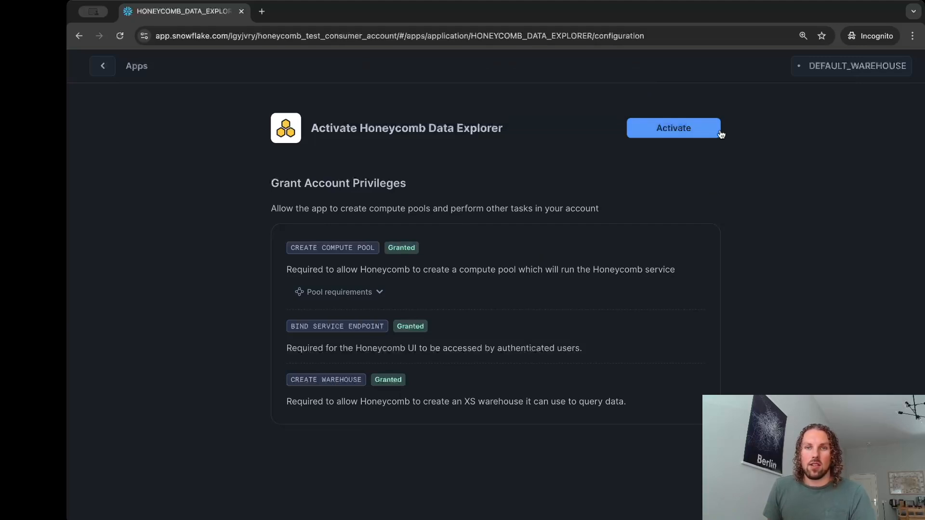
{"action": "left_click", "coordinate": [669, 131]}
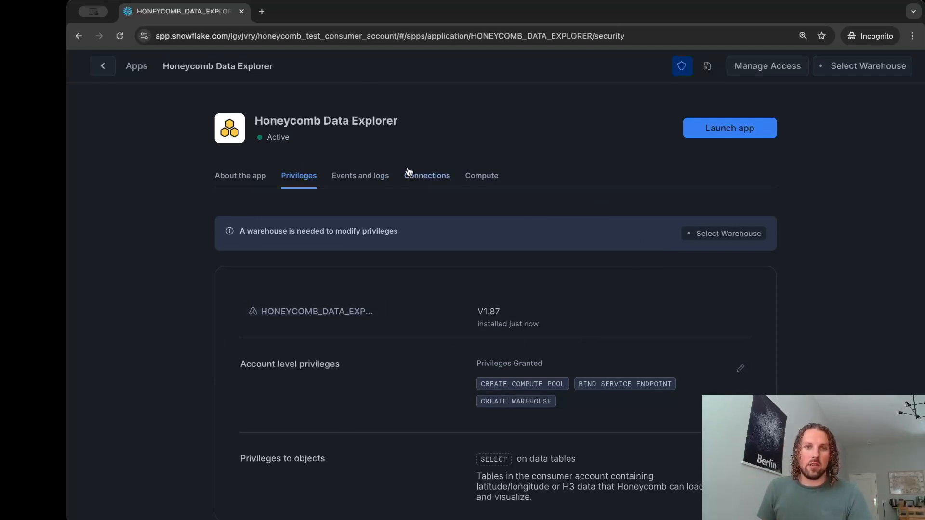
Select DEFAULT_WAREHOUSE as the warehouse for modifying the app's privileges
{"action": "scroll", "coordinate": [413, 297], "scroll_direction": "down", "scroll_amount": 1}
{"action": "scroll", "coordinate": [413, 297], "scroll_direction": "up", "scroll_amount": 1}
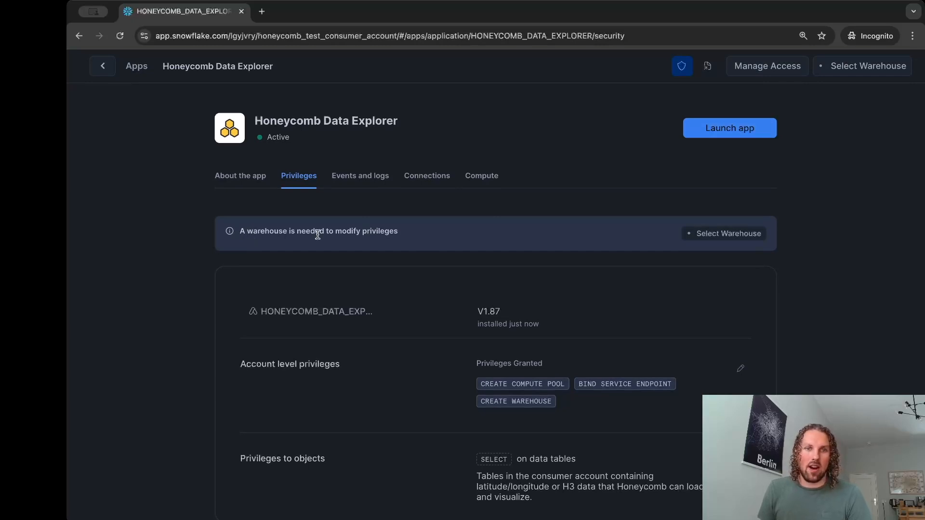
{"action": "left_click", "coordinate": [726, 235]}
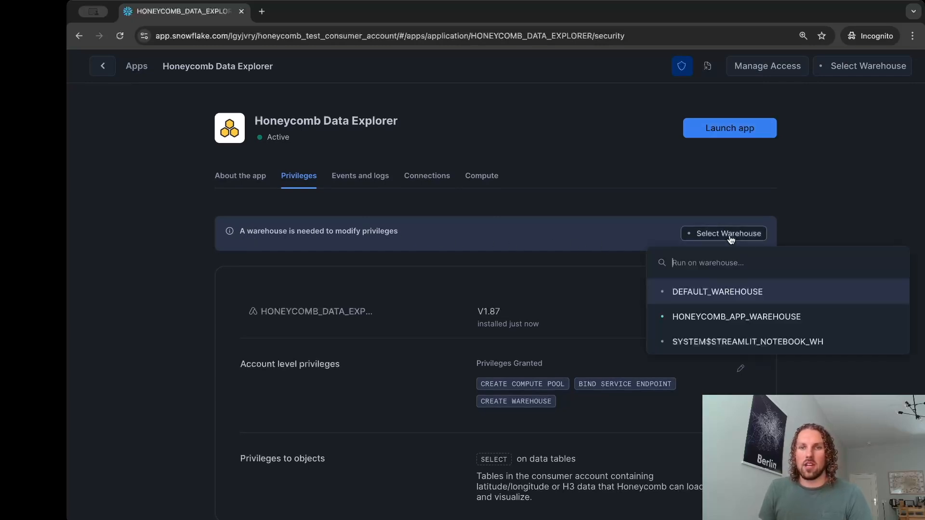
{"action": "left_click", "coordinate": [727, 294]}
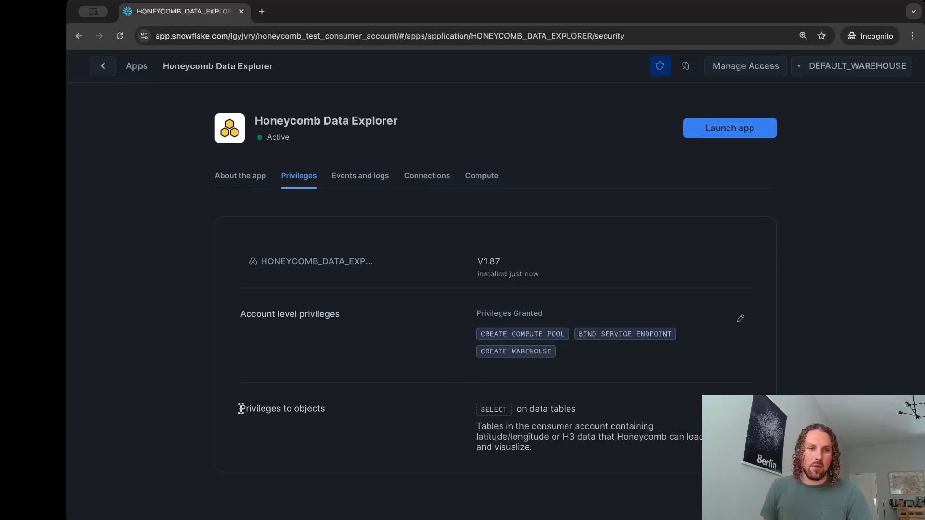
Grant the app SELECT on the AIRBNB_SAMPLE_DATA table in the PUBLIC schema of the CONSUMER database and save the privilege
{"action": "left_click_drag", "start_coordinate": [241, 410], "coordinate": [311, 411]}
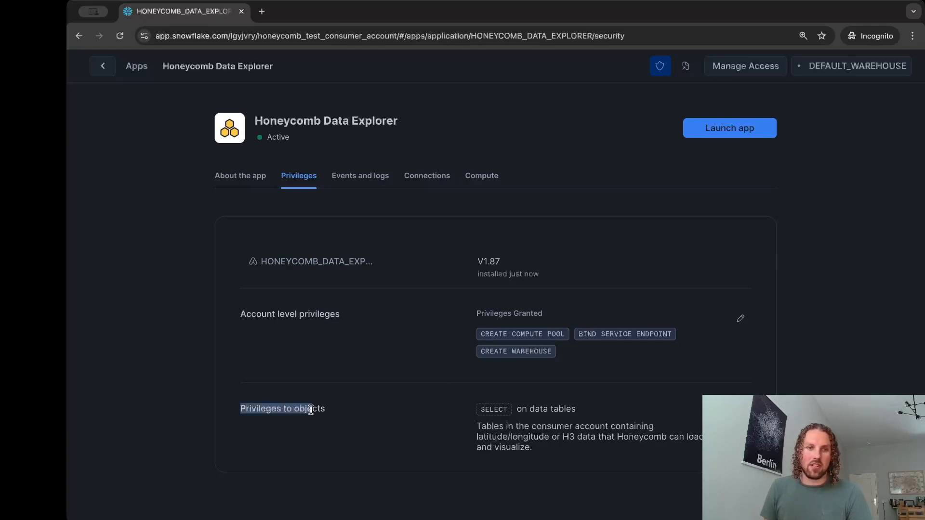
{"action": "left_click", "coordinate": [336, 410]}
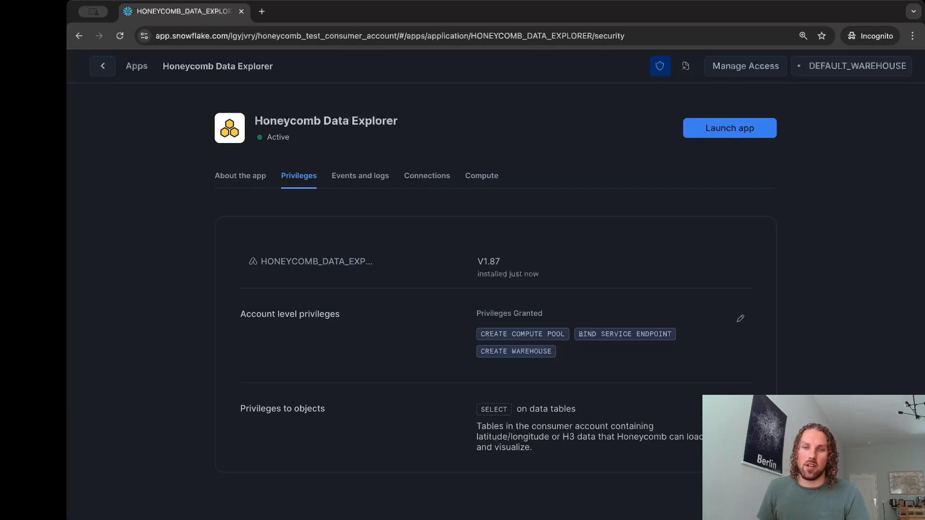
{"action": "left_click", "coordinate": [736, 413]}
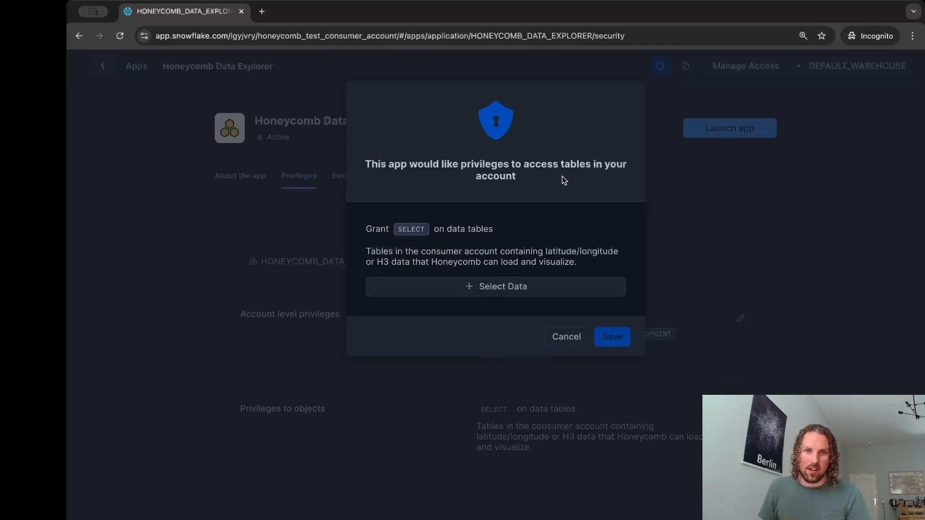
{"action": "left_click", "coordinate": [436, 288]}
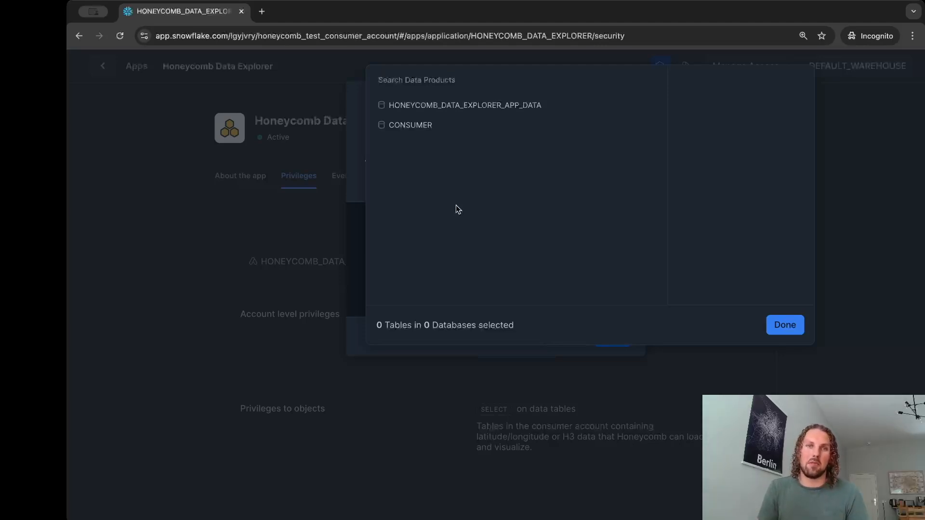
{"action": "left_click", "coordinate": [446, 134]}
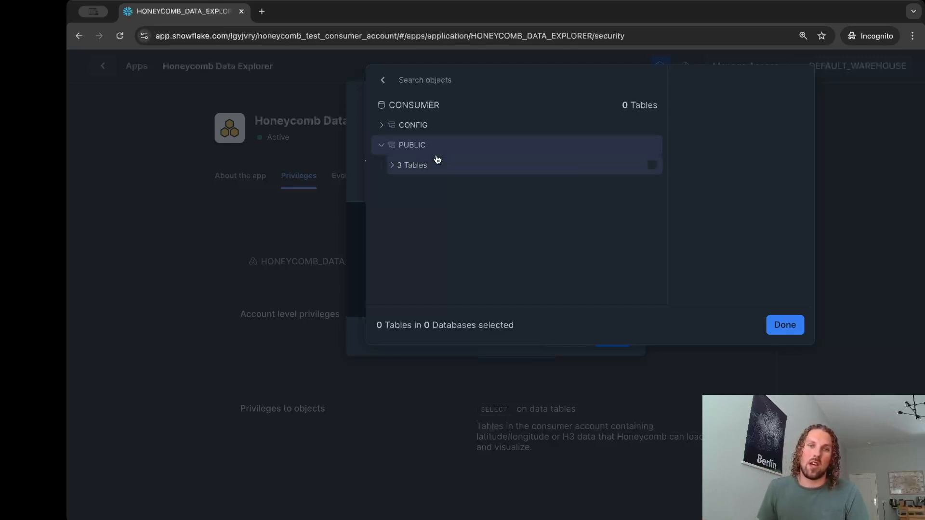
{"action": "left_click", "coordinate": [382, 80]}
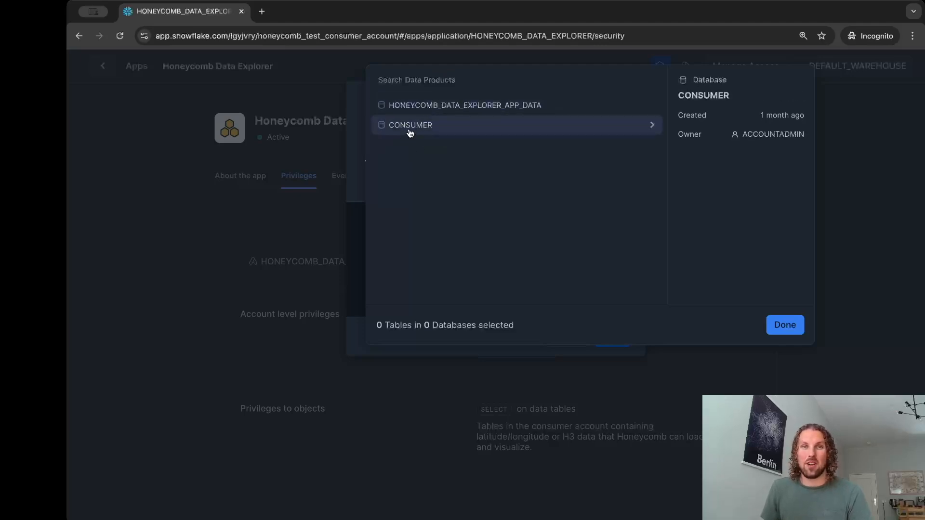
{"action": "left_click", "coordinate": [410, 133]}
{"action": "left_click", "coordinate": [407, 145]}
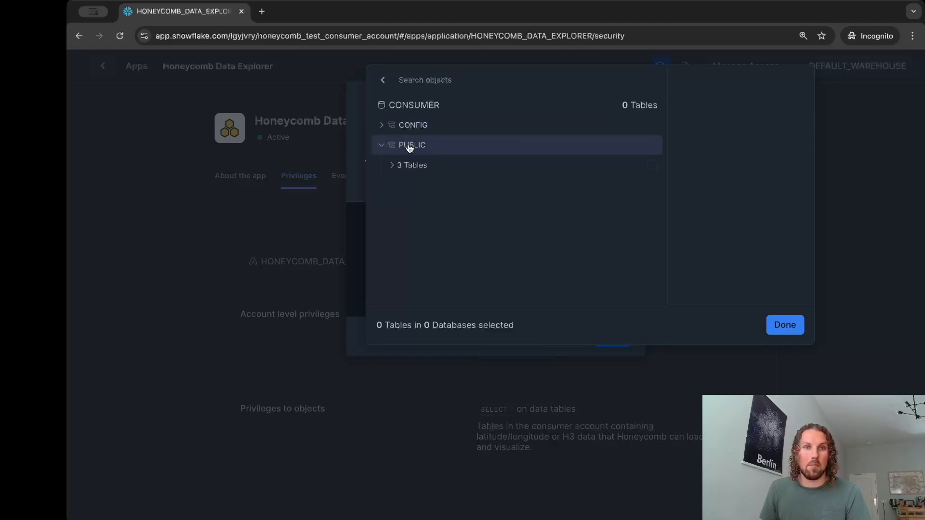
{"action": "left_click", "coordinate": [407, 165]}
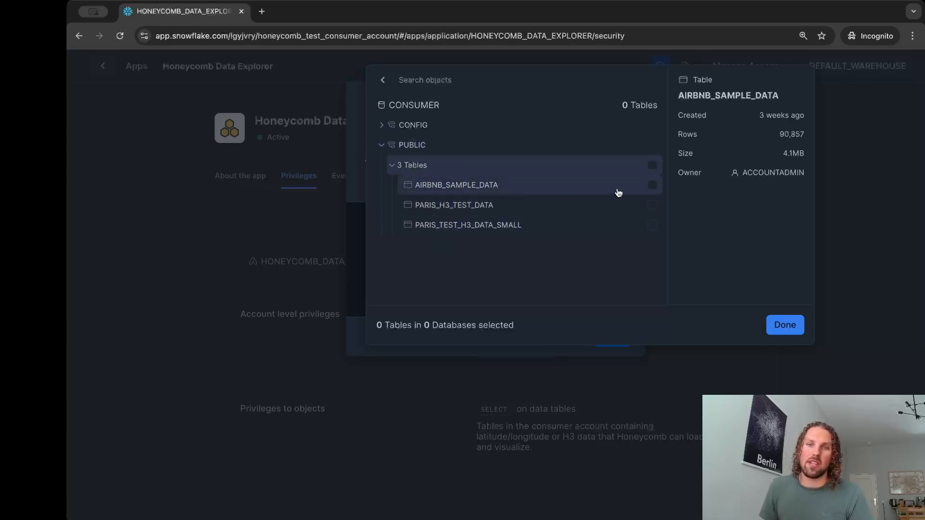
{"action": "left_click", "coordinate": [653, 186]}
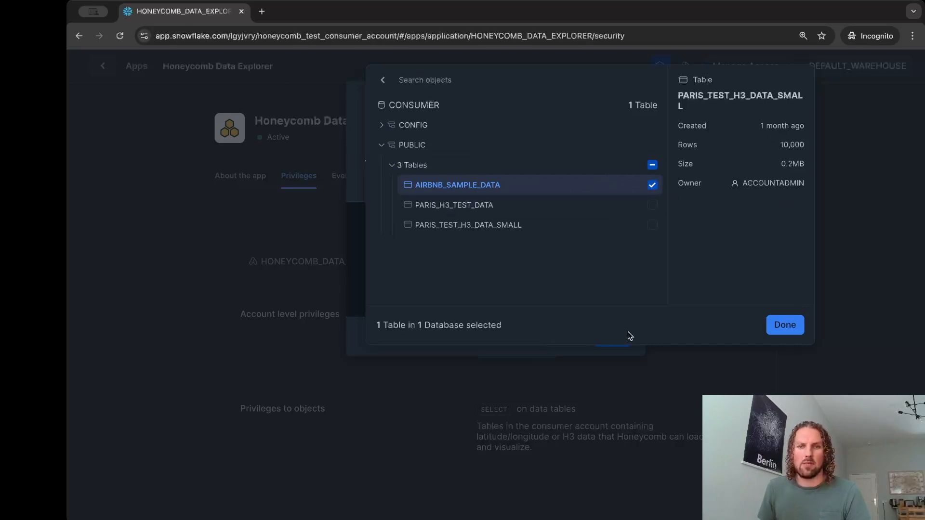
{"action": "left_click", "coordinate": [772, 328]}
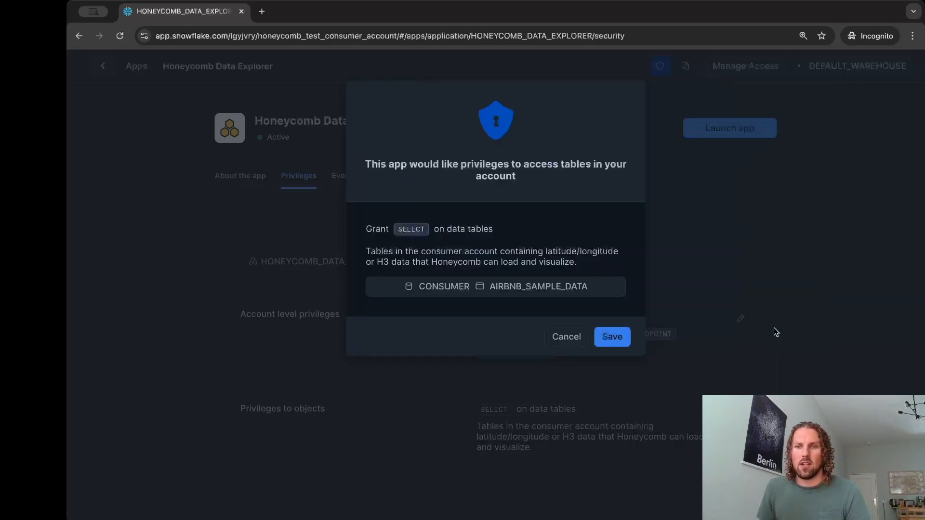
{"action": "left_click", "coordinate": [611, 340]}
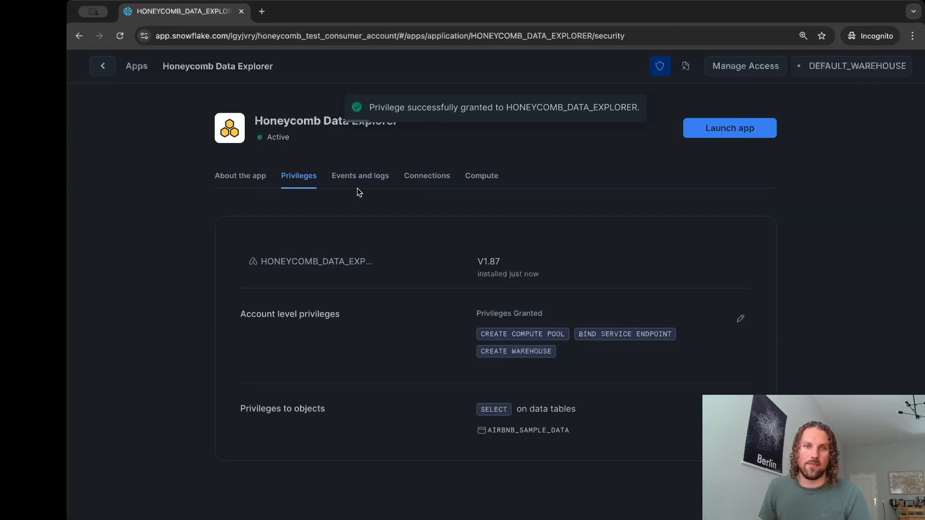
Review the app's Mapbox connection request and connect it to the external endpoint api.mapbox.com for map tiles
{"action": "left_click", "coordinate": [415, 177]}
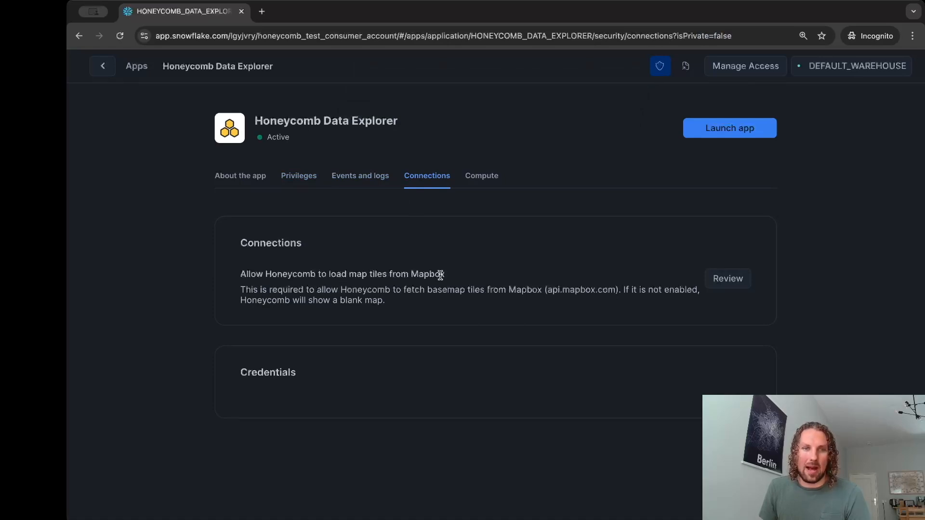
{"action": "left_click", "coordinate": [730, 280]}
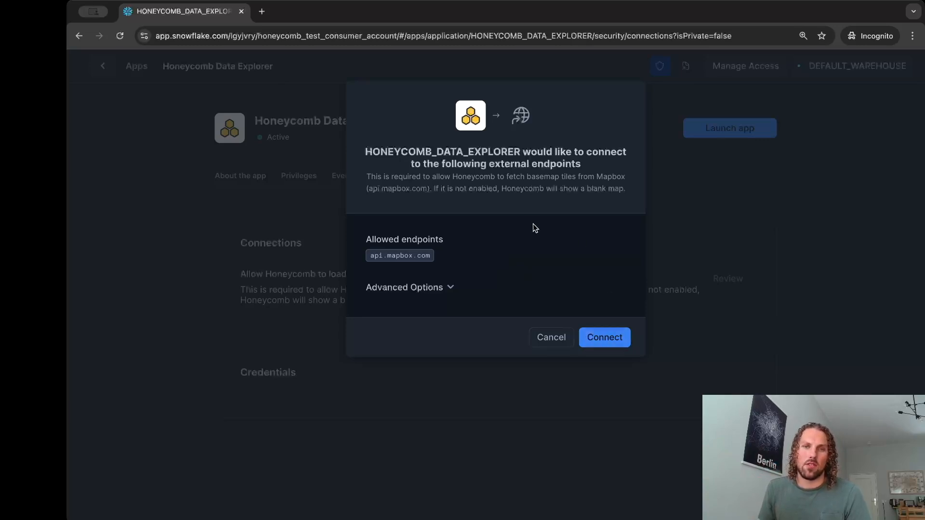
{"action": "left_click", "coordinate": [605, 342]}
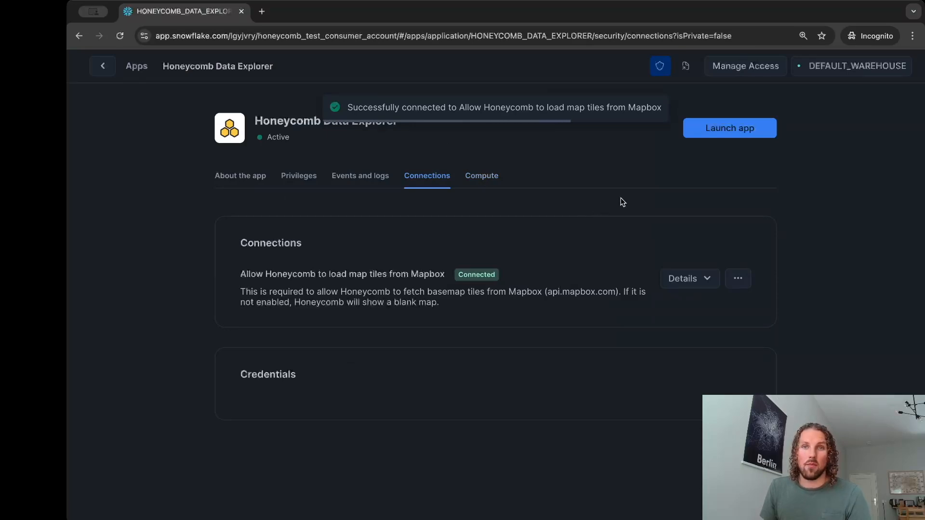
Launch the Honeycomb Data Explorer app and check the domain of its Snowflake sign-in page
{"action": "left_click", "coordinate": [742, 133]}
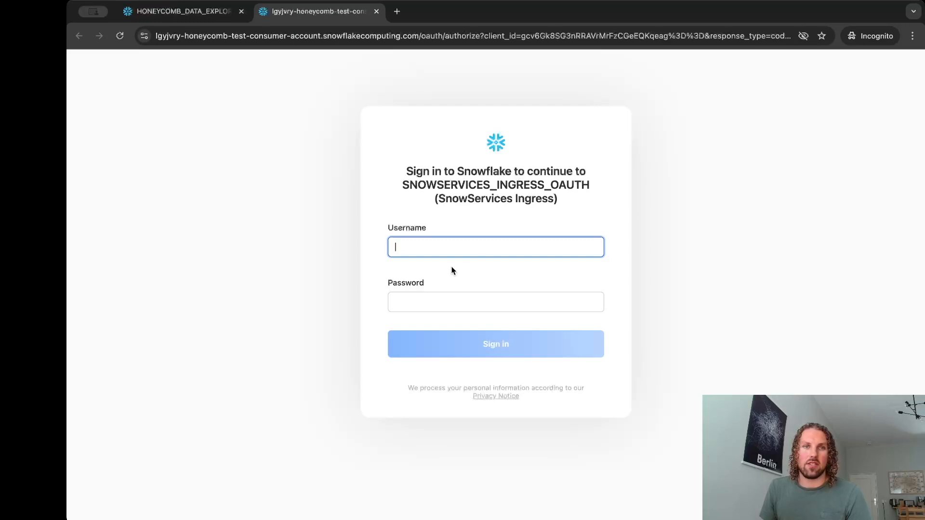
{"action": "left_click_drag", "start_coordinate": [419, 36], "coordinate": [155, 35]}
{"action": "left_click", "coordinate": [322, 83]}
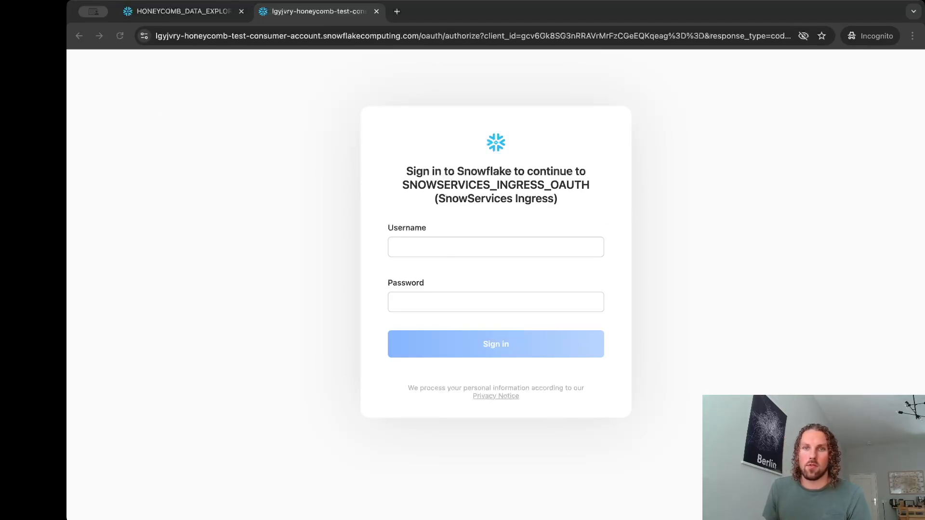
Enter the account username and password on the Snowflake sign-in page and sign in to the launched app
{"action": "left_click", "coordinate": [456, 248]}
{"action": "key", "text": "super+Tab"}
{"action": "left_click", "coordinate": [485, 305]}
{"action": "key", "text": "super+v"}
{"action": "left_click", "coordinate": [461, 344]}
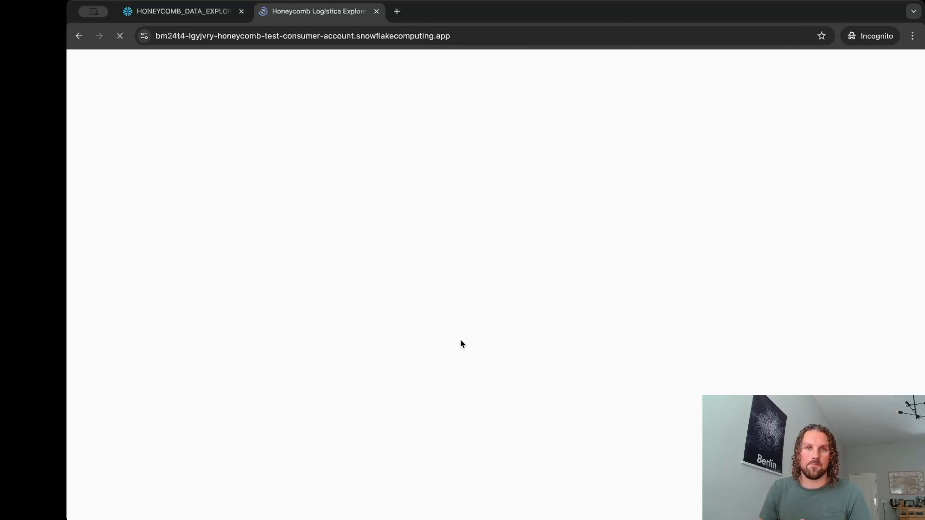